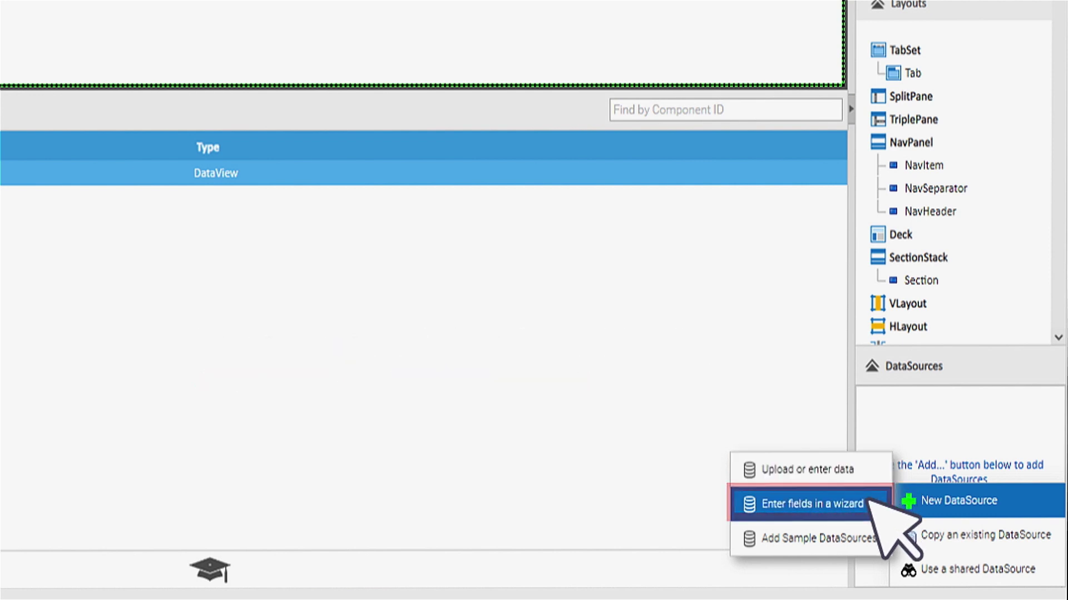
Step: Create a new DataSource with the field wizard, set its ID to Project, and add a normal text field titled Project Name
click(869, 500)
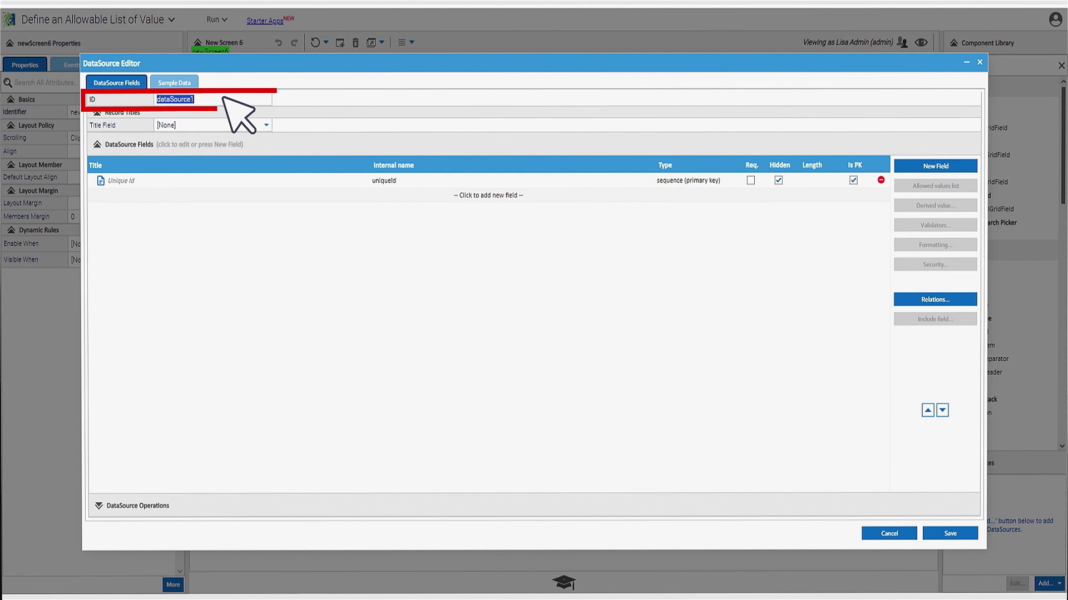
text(Project)
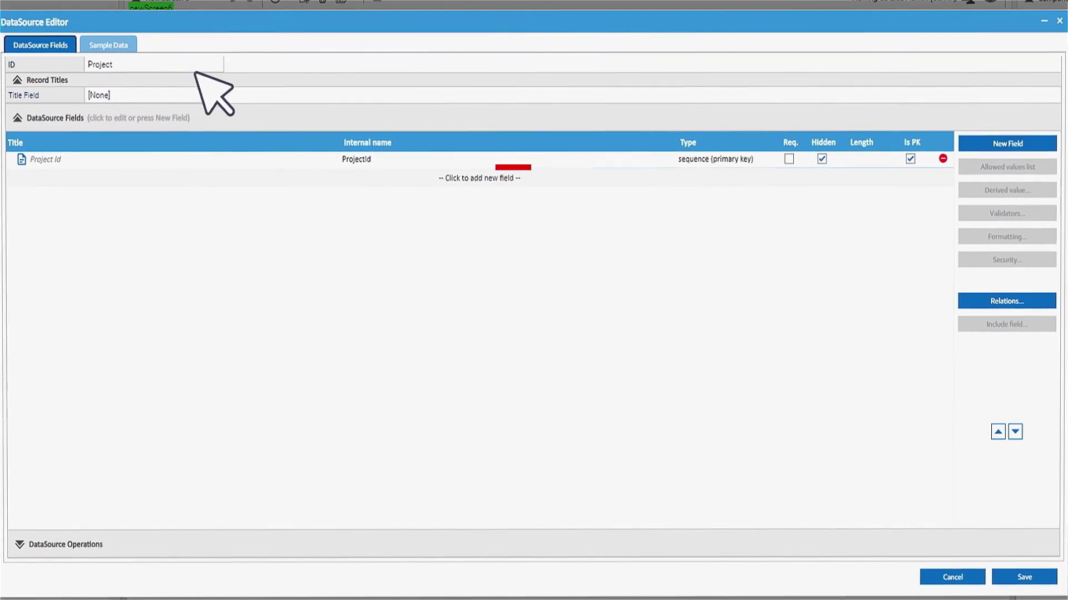
click(492, 177)
text(Project Name)
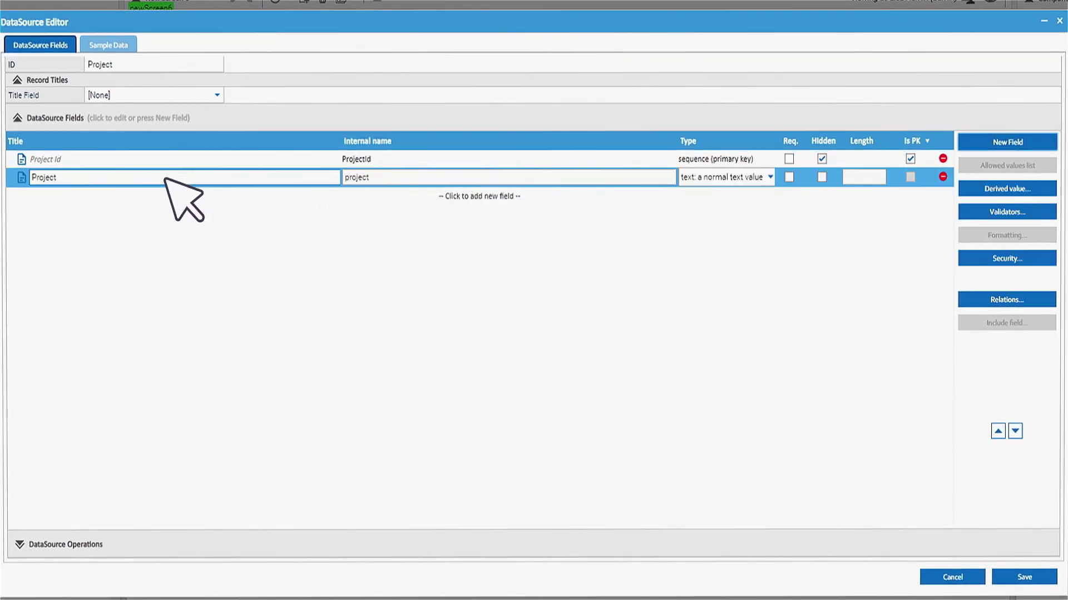
click(771, 177)
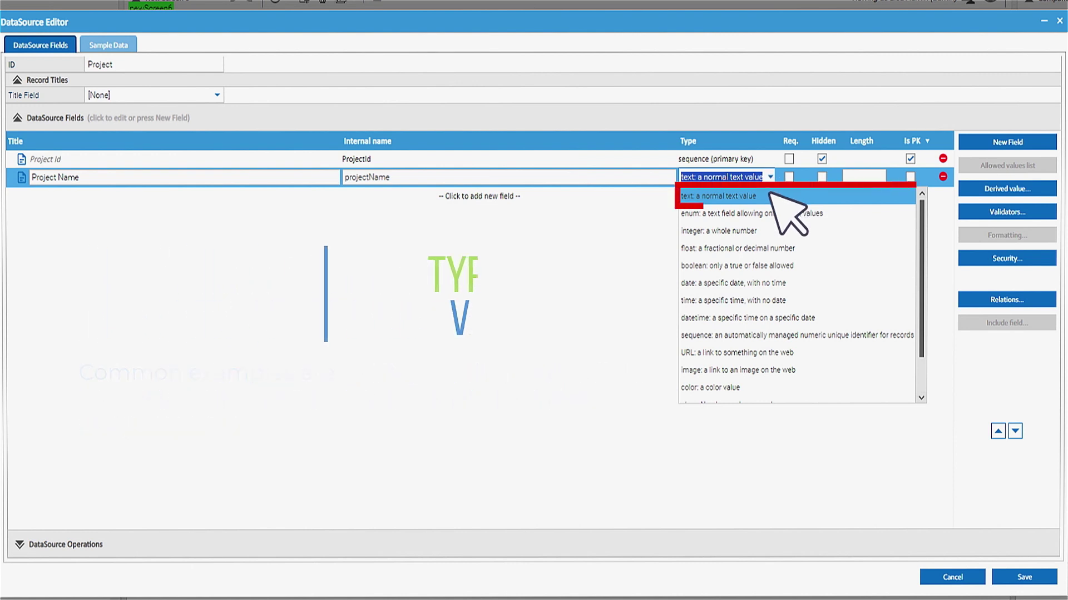
click(770, 194)
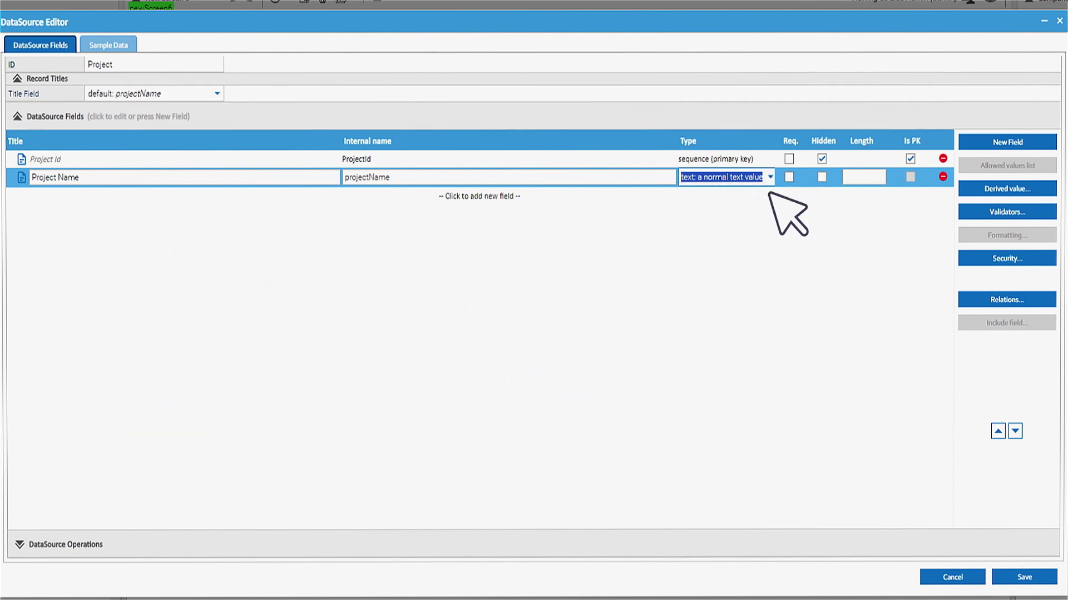
Step: Add a field titled Status to the Project DataSource with the enum type that allows only certain values
click(493, 198)
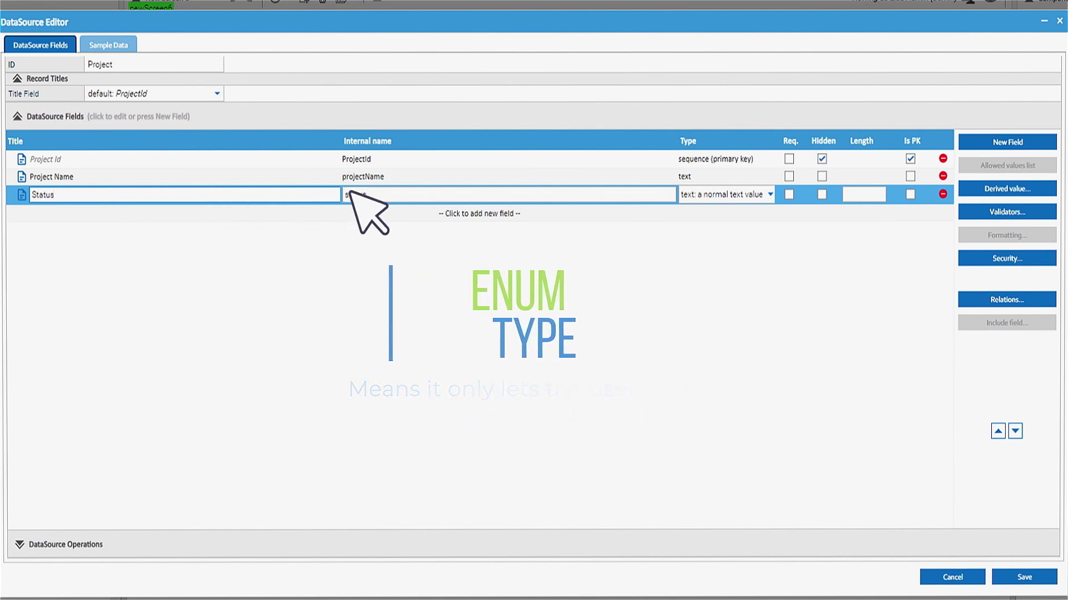
click(769, 193)
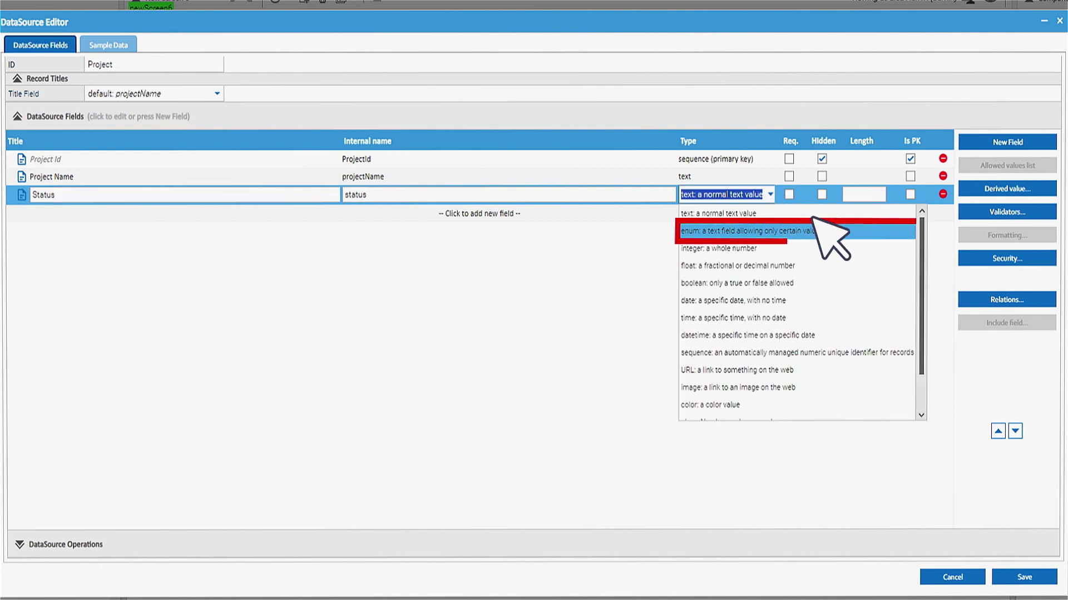
click(830, 229)
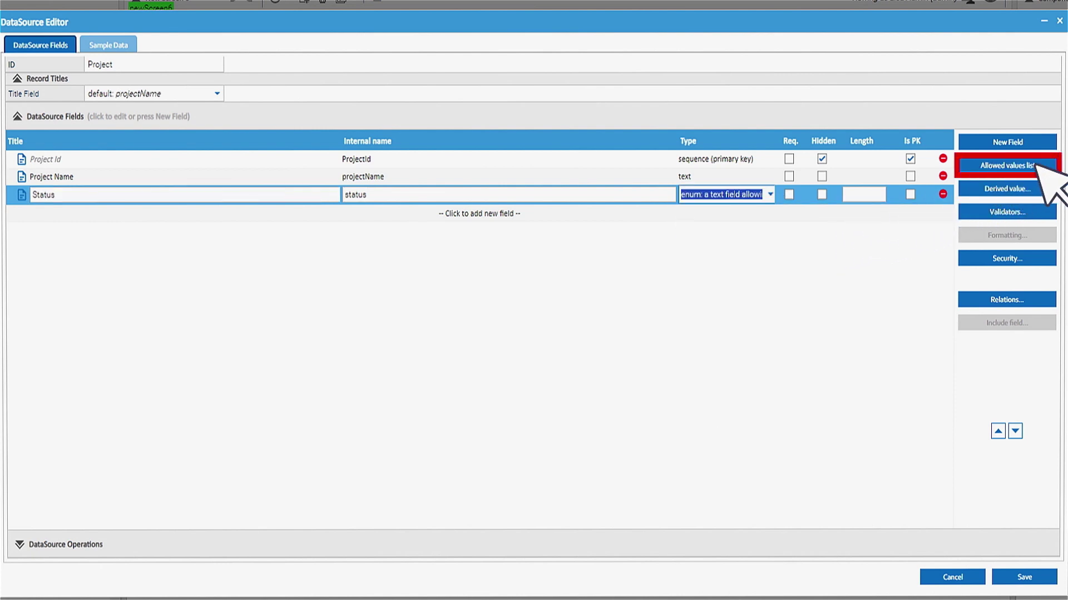
Step: Save Not Started, In Progress, On Hold, Completed and Cancelled as the allowed Status values, and open the DataSource's sample data
click(1029, 166)
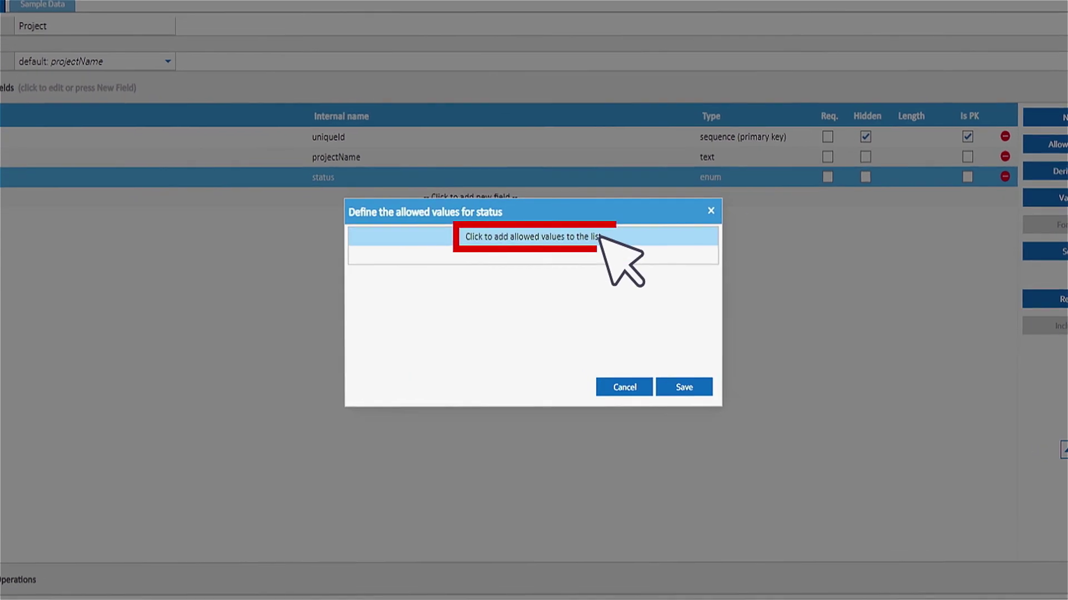
click(599, 237)
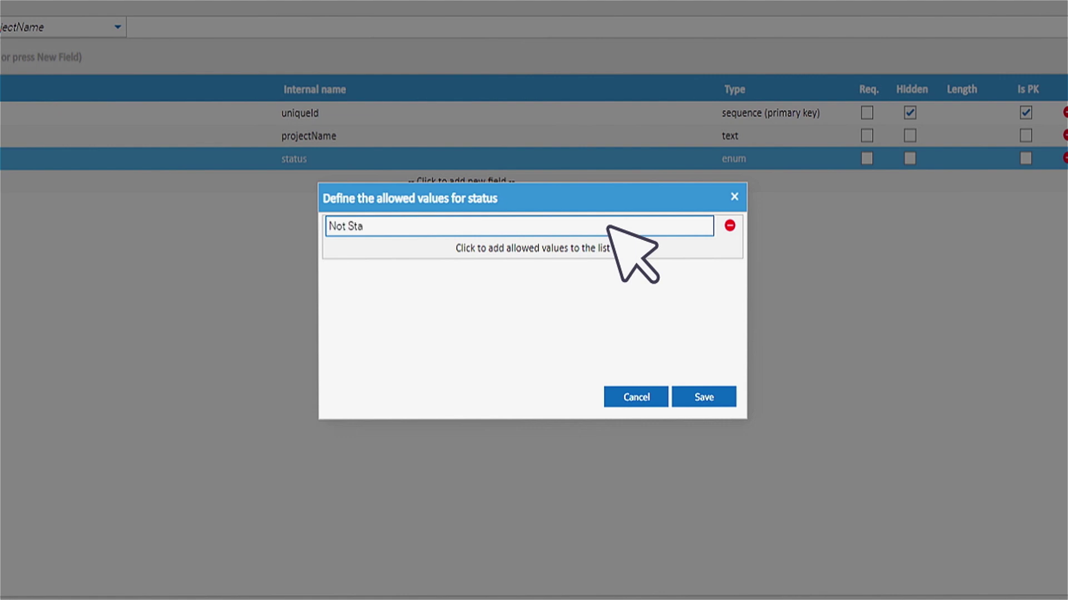
key(Return)
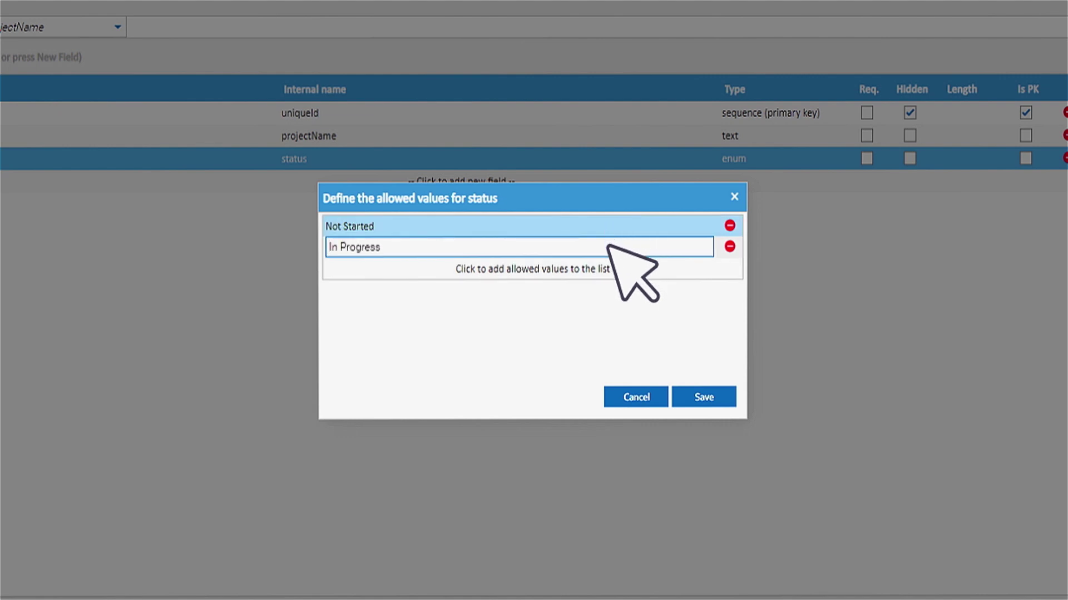
key(Return)
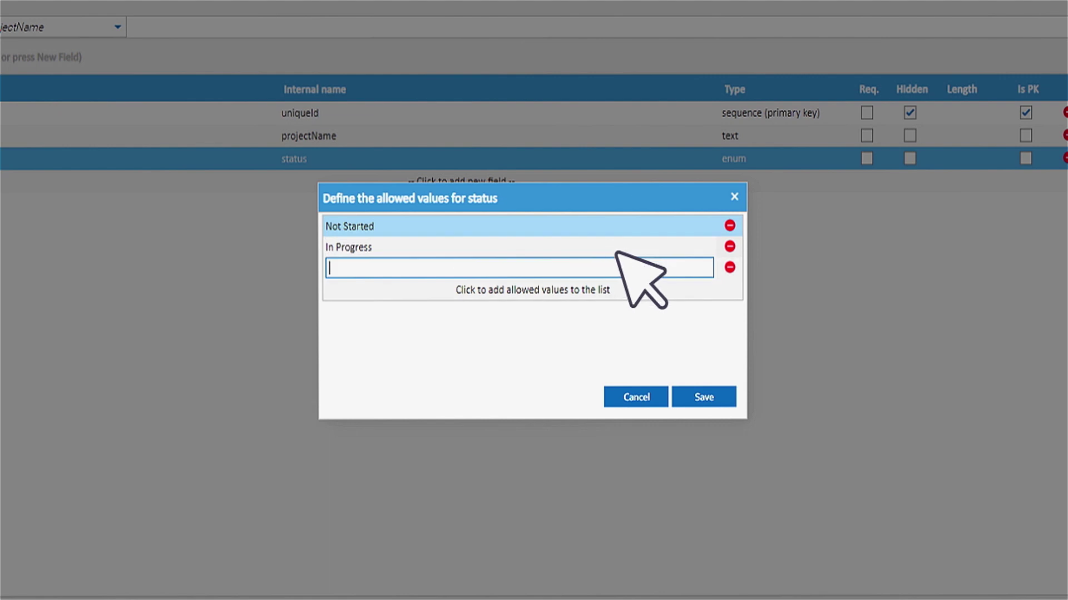
text(On Hold)
key(Return)
text(Completed)
key(Return)
text(Cancelled)
key(Return)
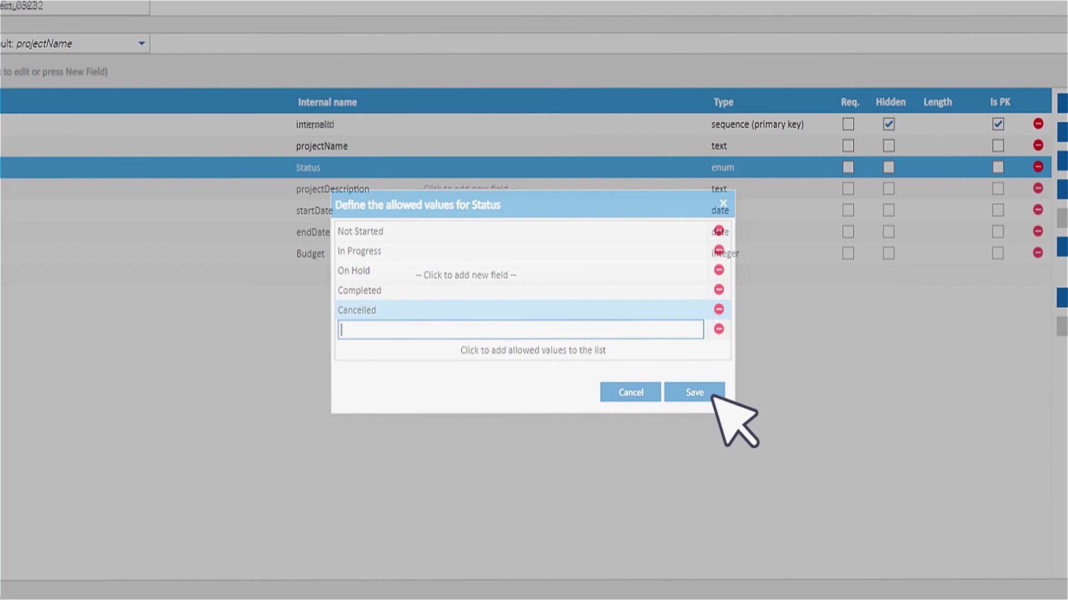
click(722, 398)
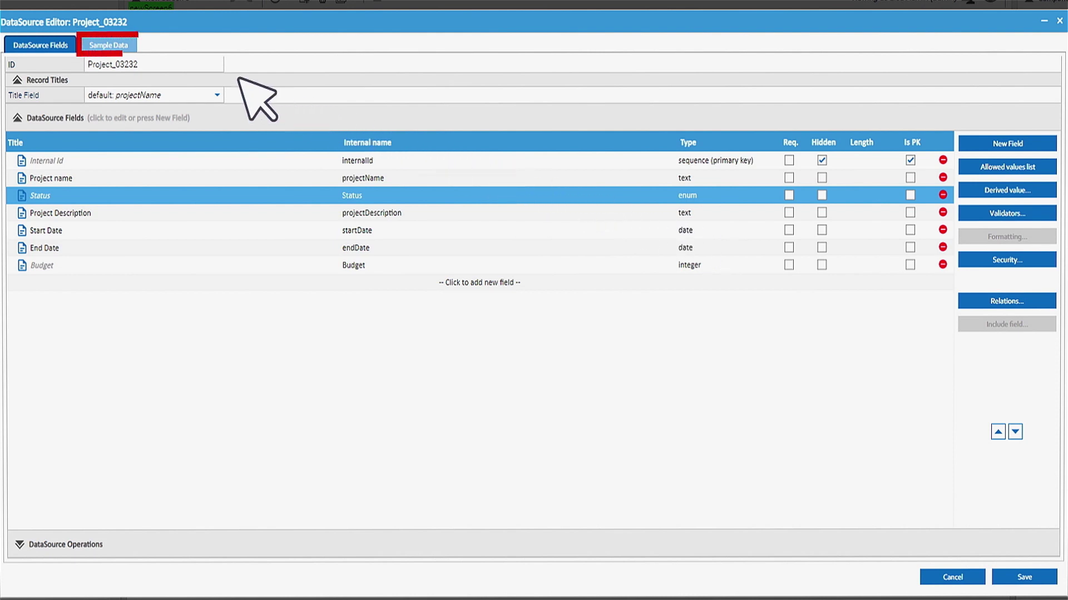
click(131, 45)
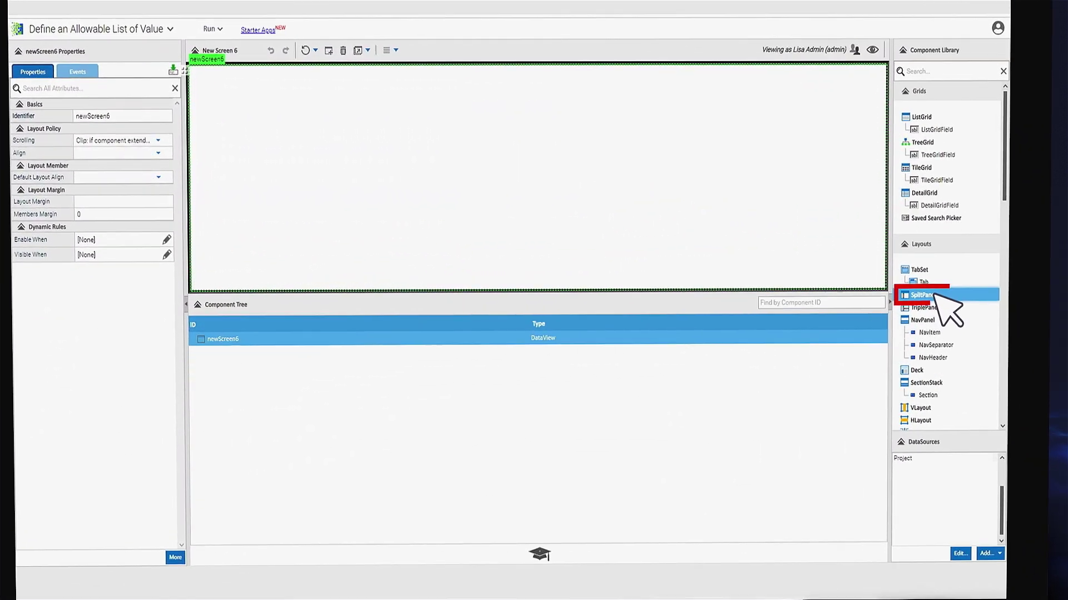
Step: Add a SplitPane to the empty screen and place a ListGrid bound to the Project DataSource in its navigation pane
double_click(790, 266)
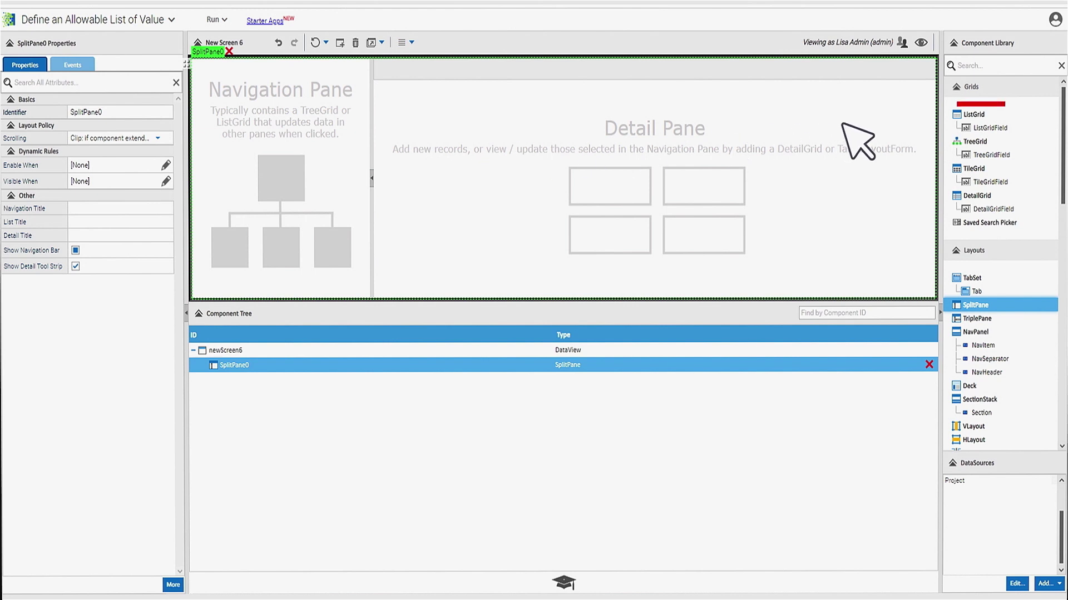
double_click(988, 114)
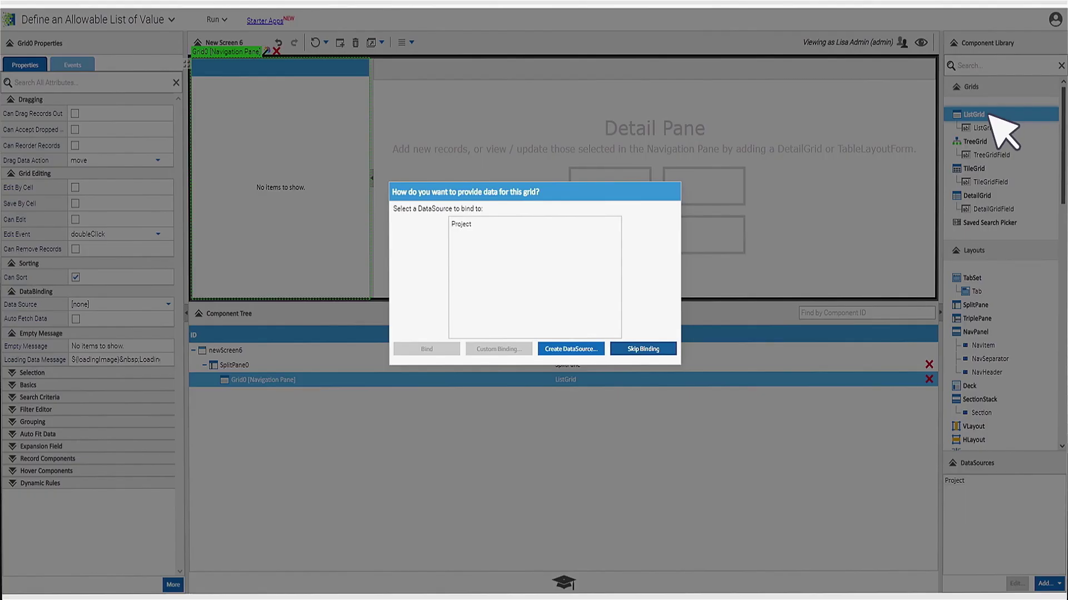
double_click(472, 224)
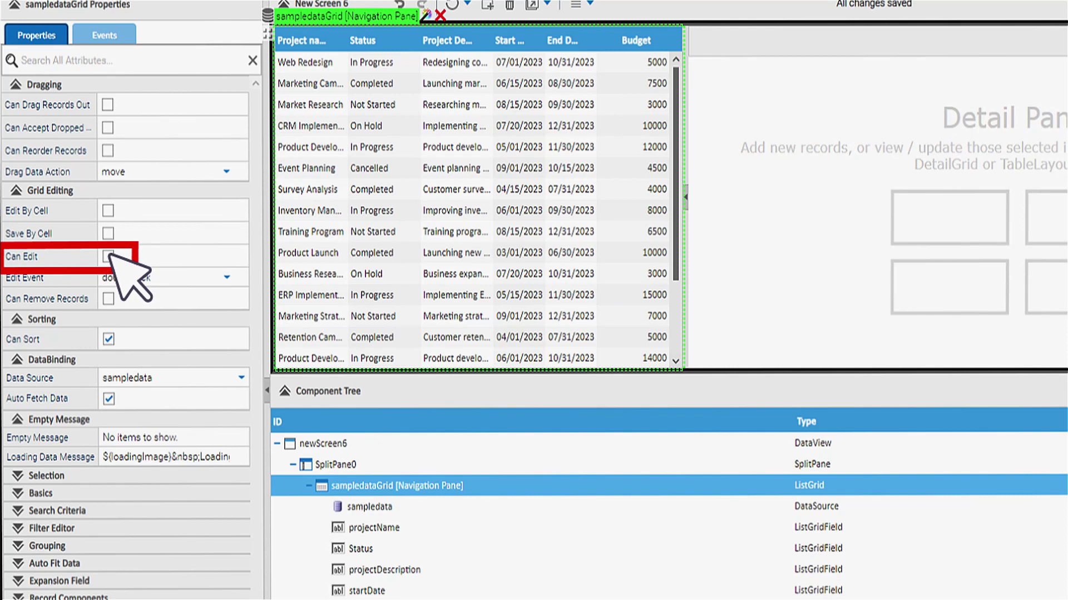
Step: Enable Can Edit on the project grid and check the Status choices by opening the Web Redesign record for editing
click(97, 243)
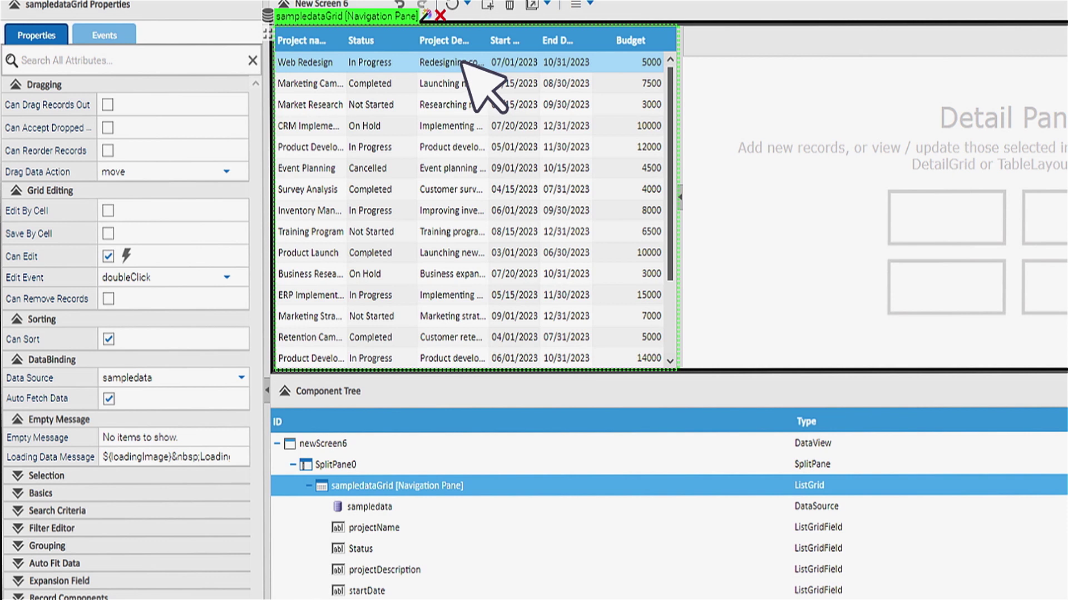
double_click(463, 63)
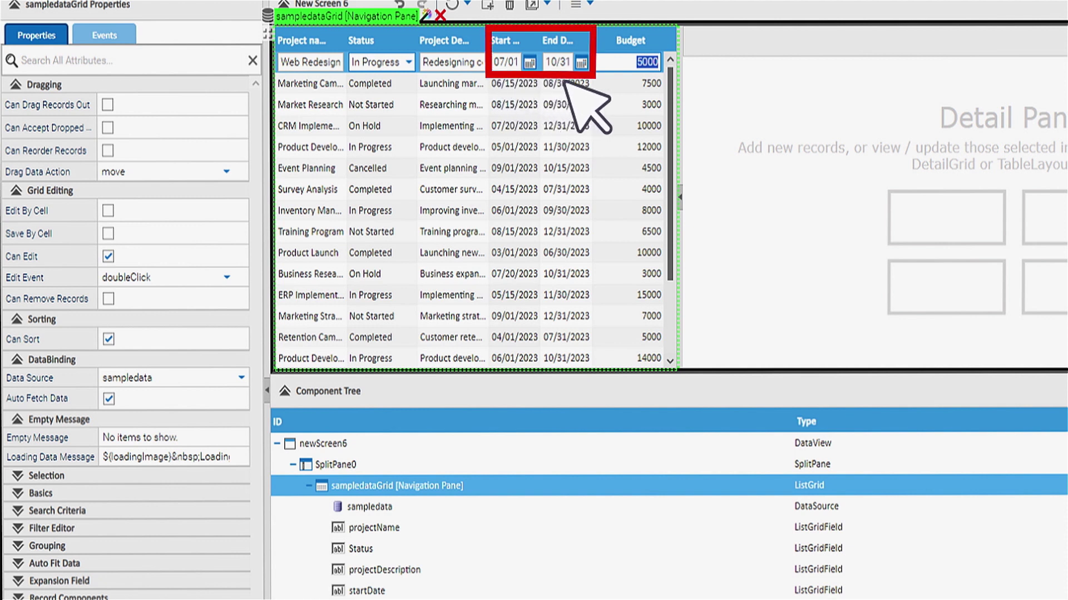
click(410, 60)
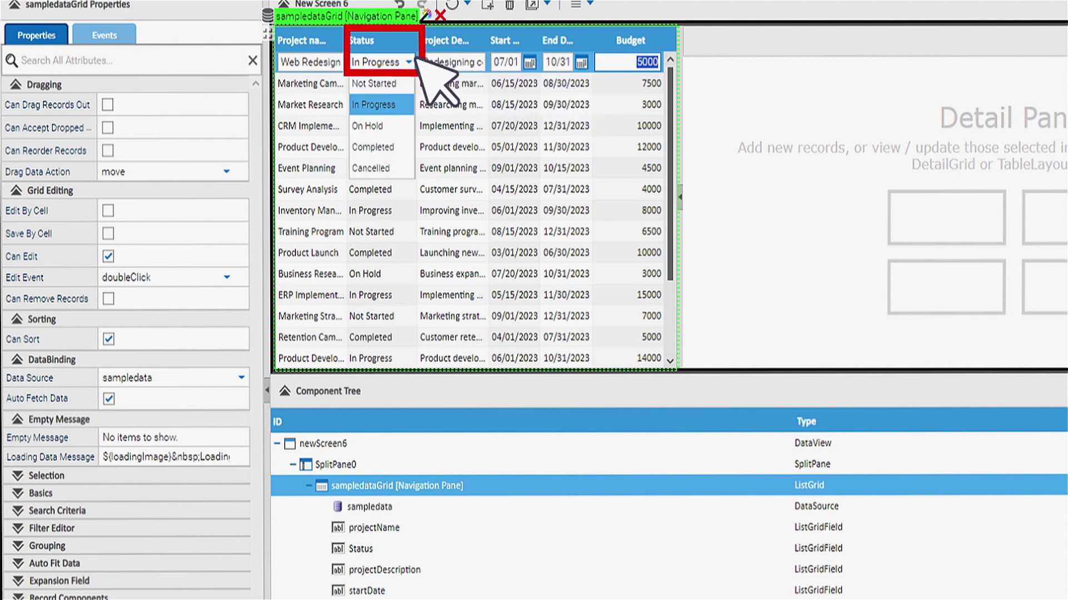
click(412, 59)
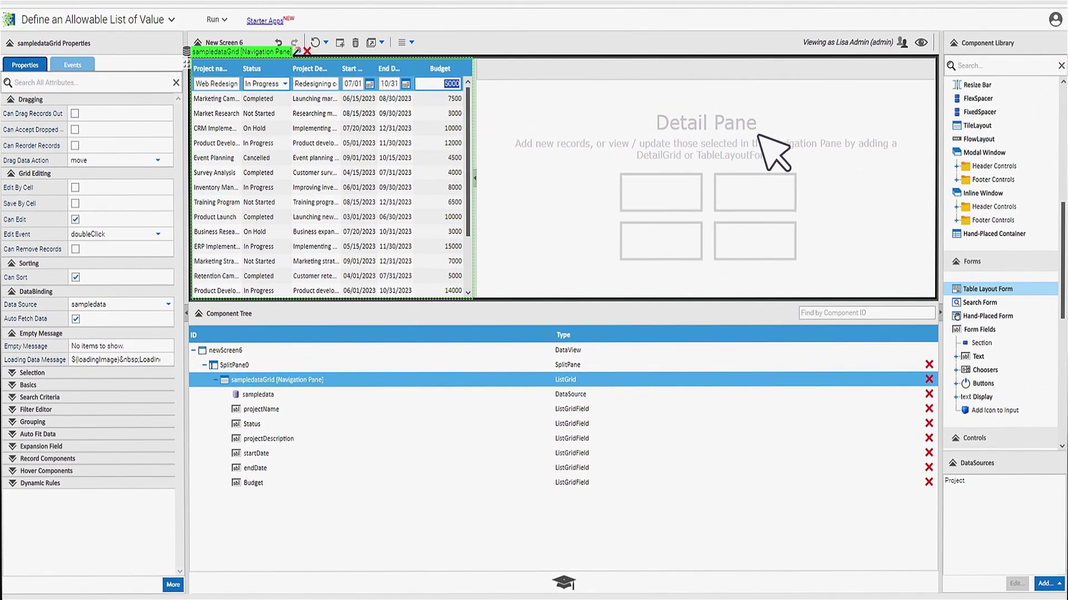
Step: Add a Table Layout Form to the SplitPane's detail pane and bind it to the Project DataSource
click(1011, 292)
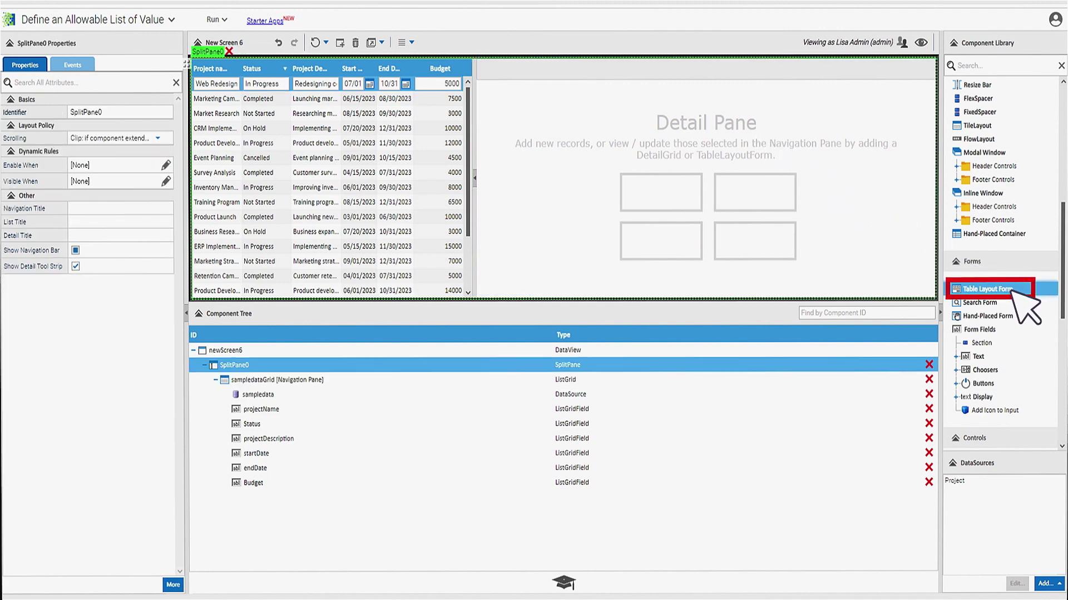
double_click(1012, 290)
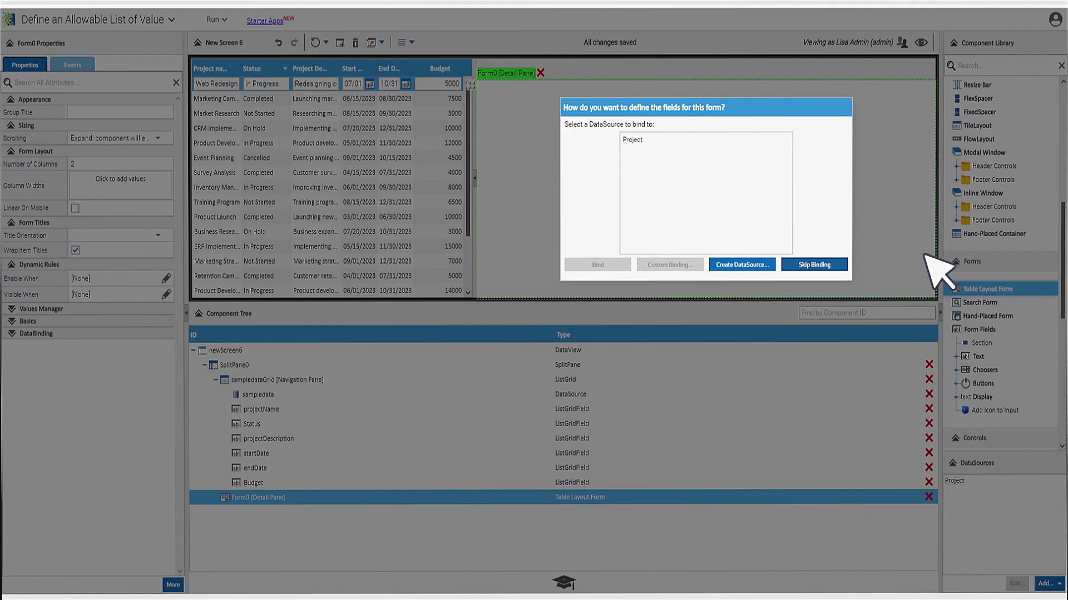
double_click(647, 141)
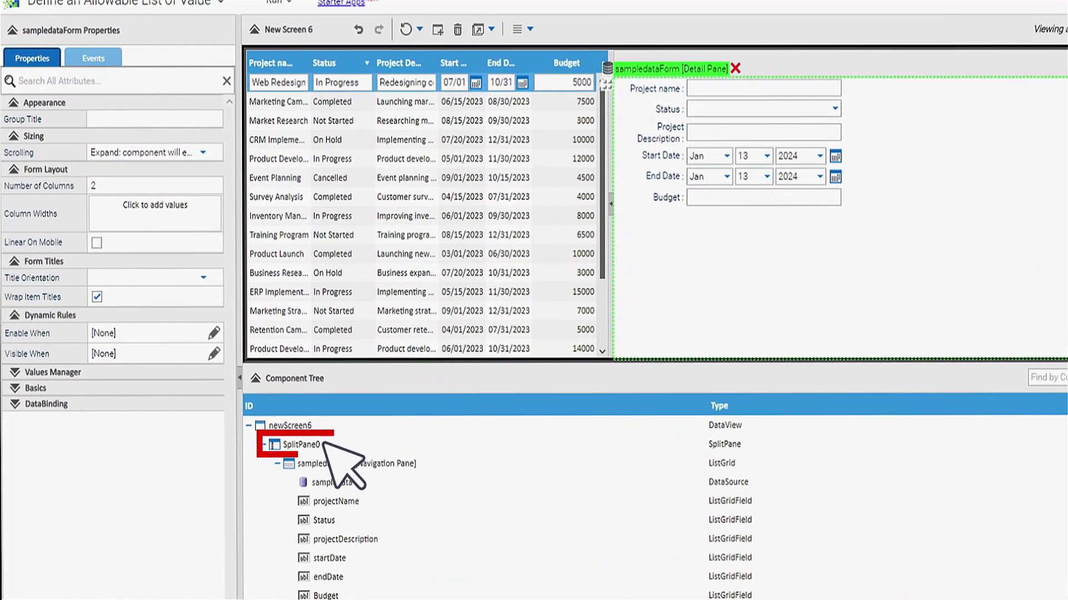
Step: Make the SplitPane's Detail Title dynamic, taking its value from the detail form's Project name field
click(248, 365)
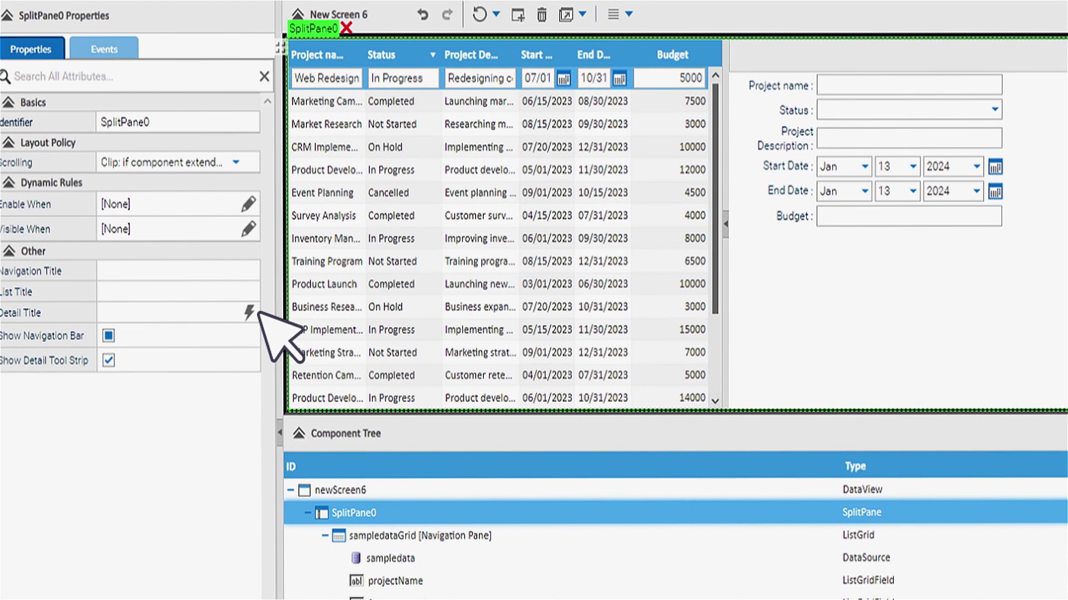
click(264, 315)
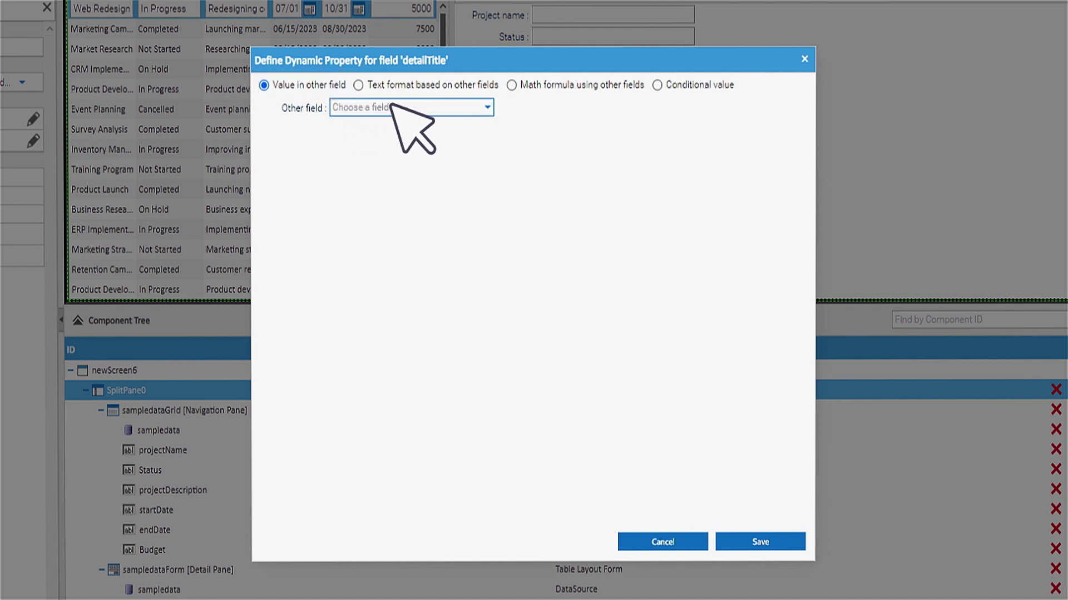
click(486, 107)
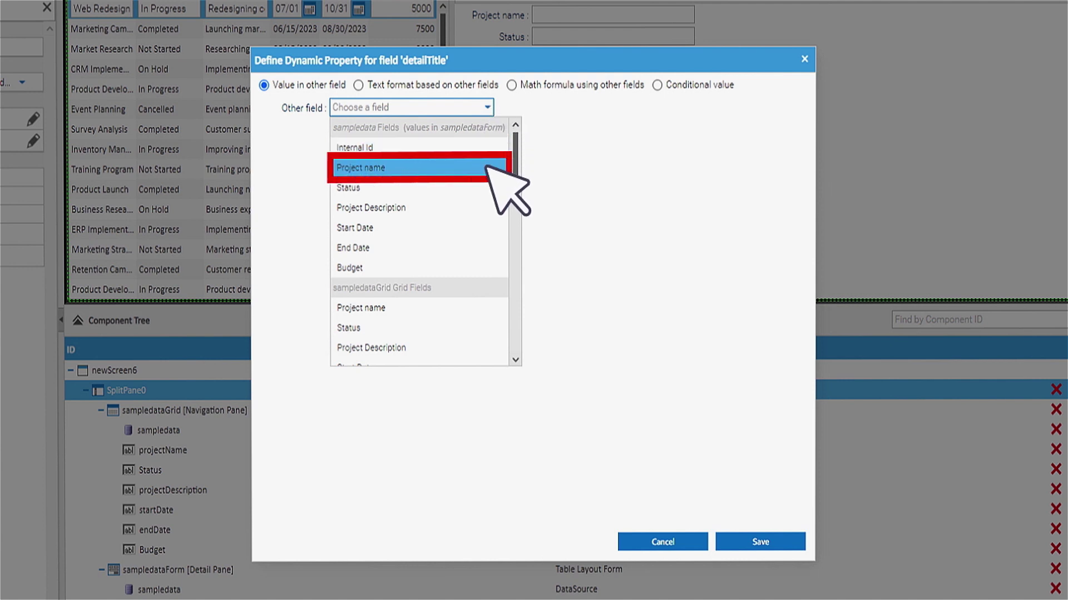
click(488, 168)
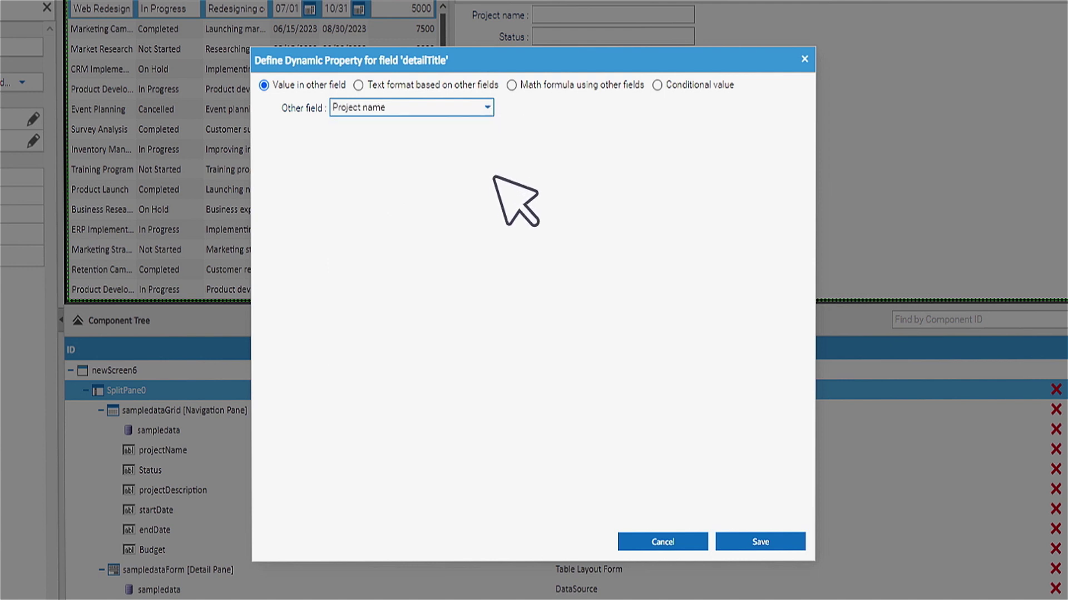
click(788, 544)
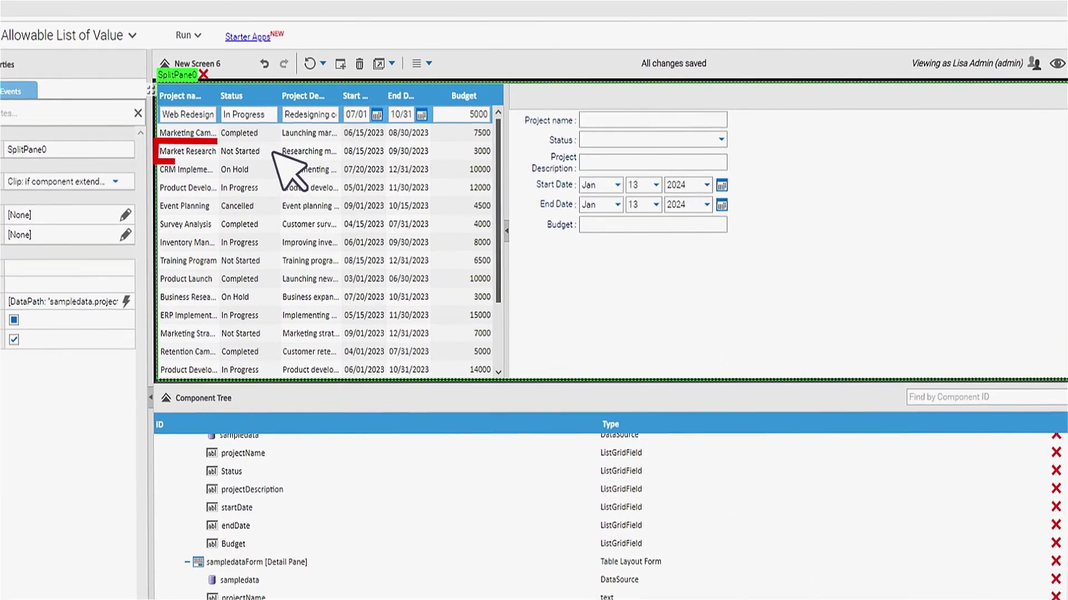
Step: Select the Market Research, Event Planning and Inventory Management records in turn to check the detail pane's title and form
click(272, 151)
click(272, 205)
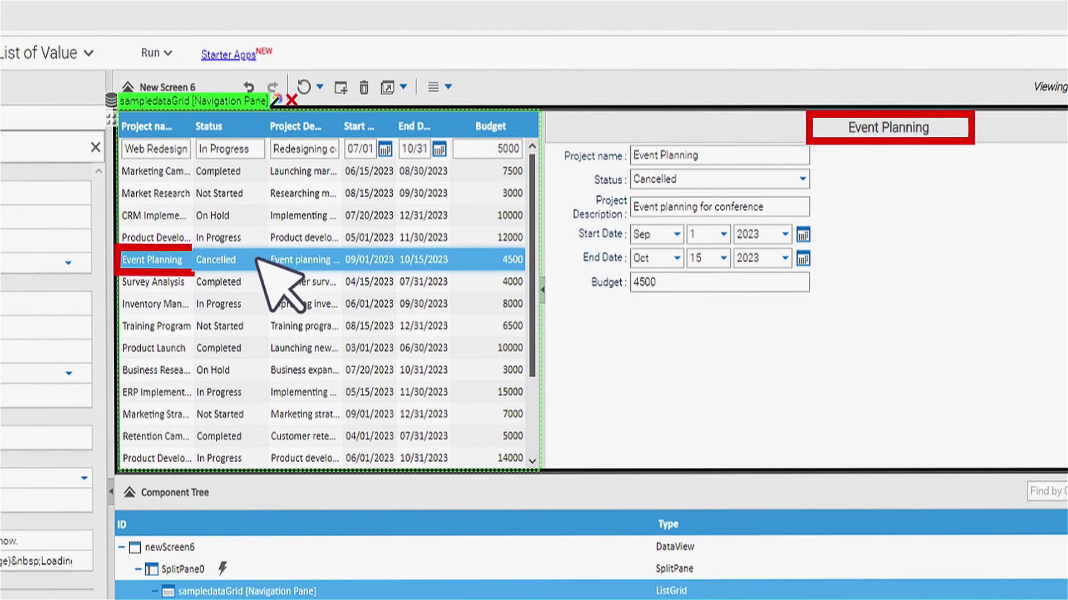
click(257, 303)
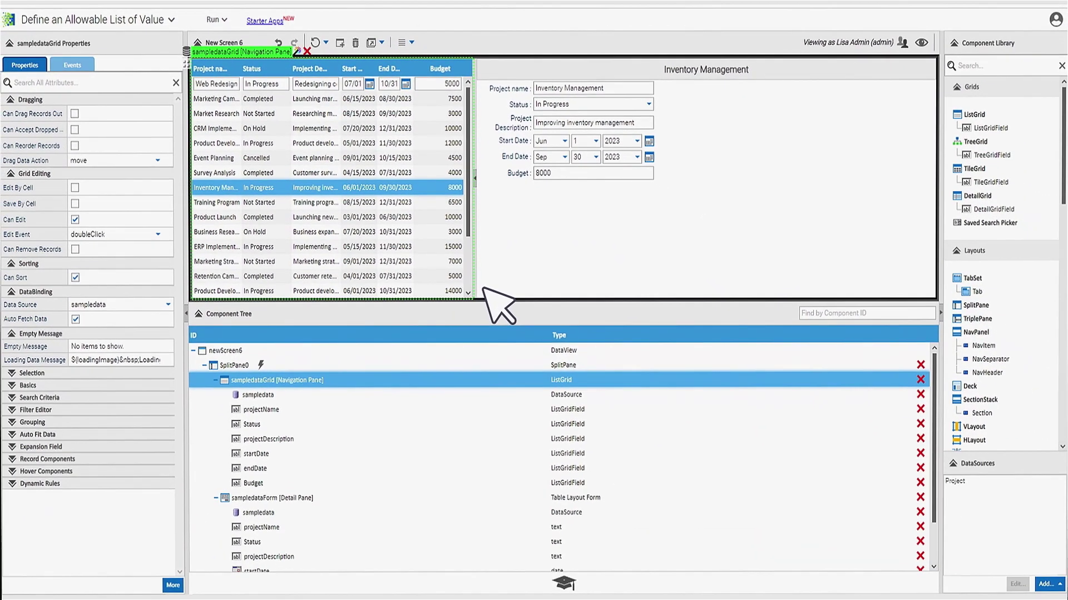
Step: Preview the screen, select the Web Redesign and Marketing Campaign records, and view the Status choices in the detail form
click(920, 42)
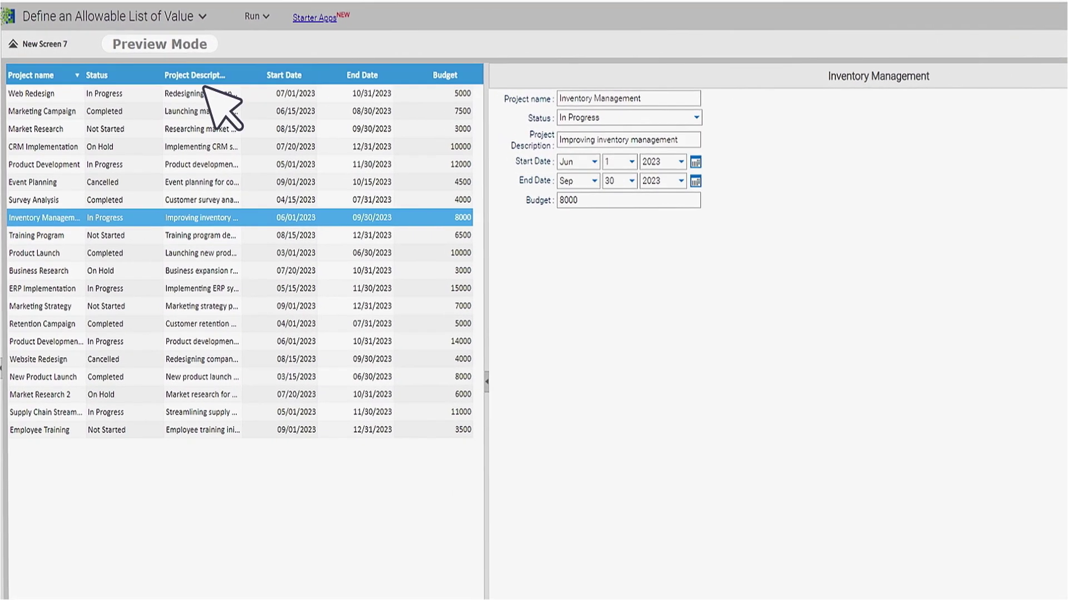
click(95, 94)
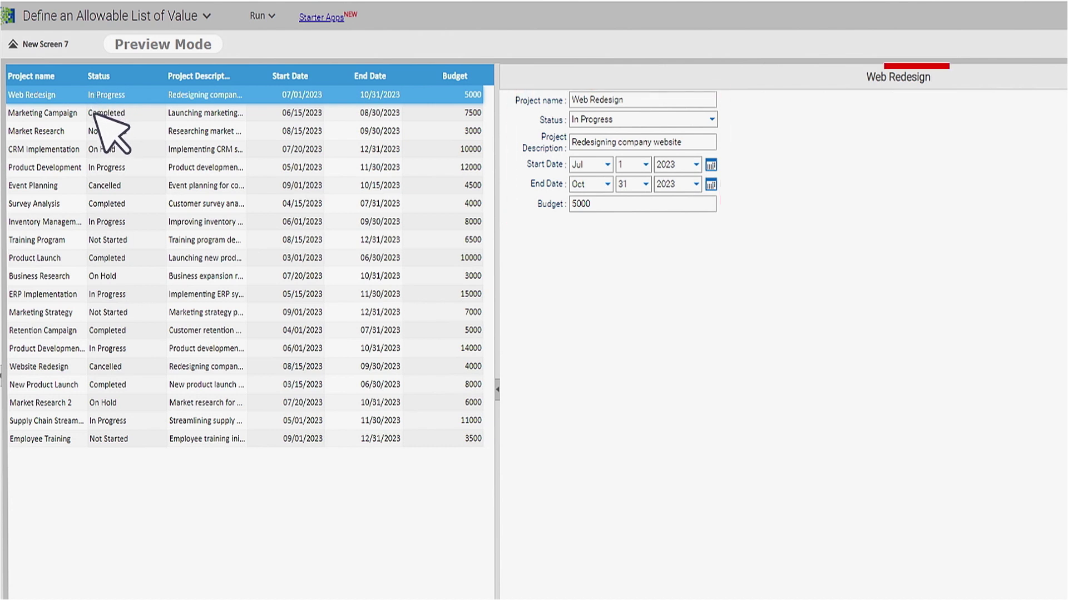
click(93, 113)
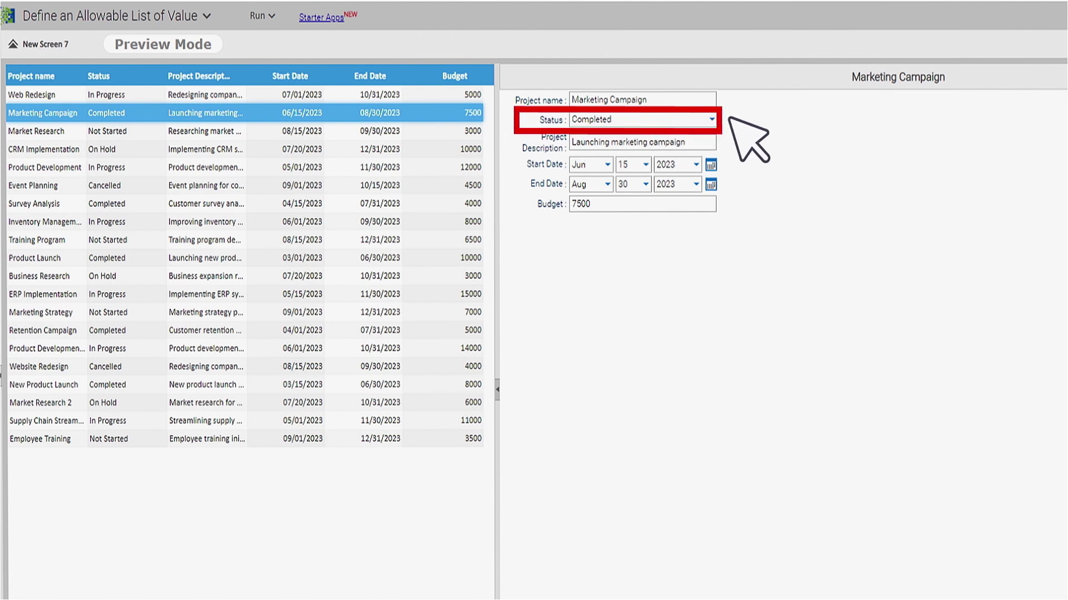
click(710, 119)
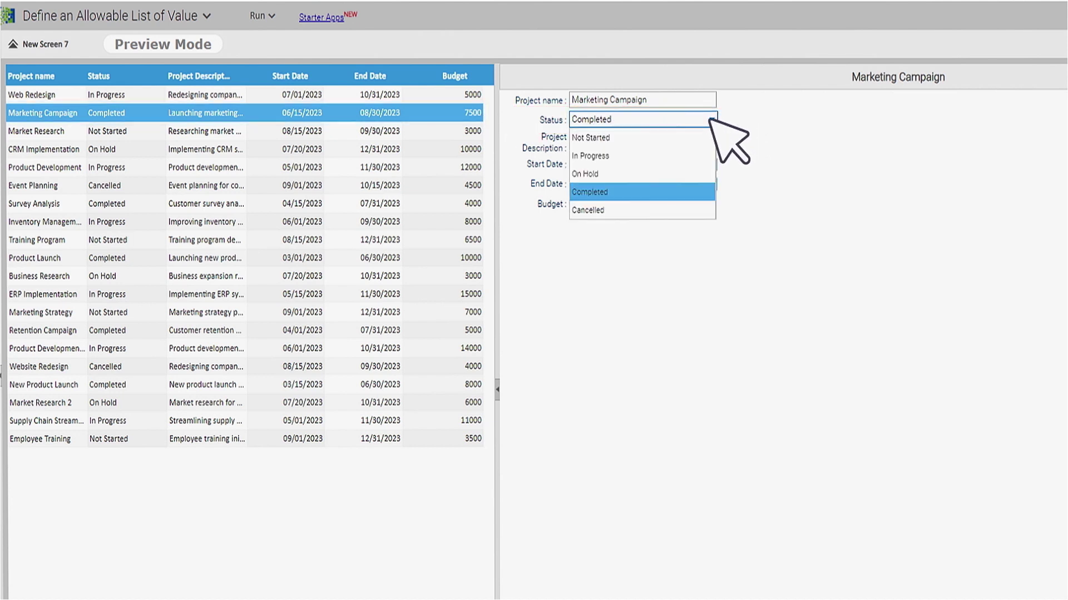